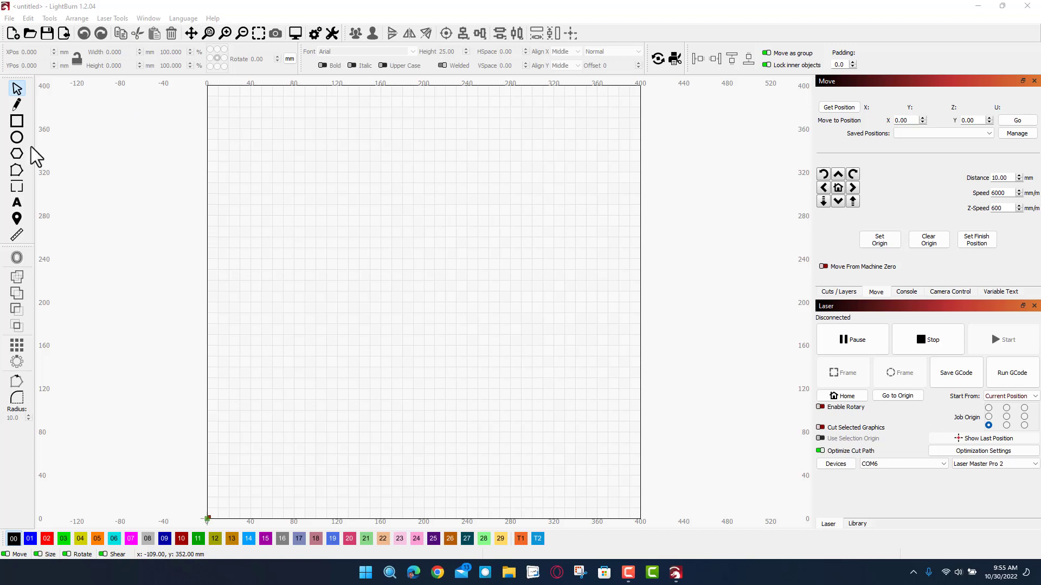
Draw an upright 8×18 mm rectangle and 11×8 mm ellipses overlapping its corners.
click(18, 122)
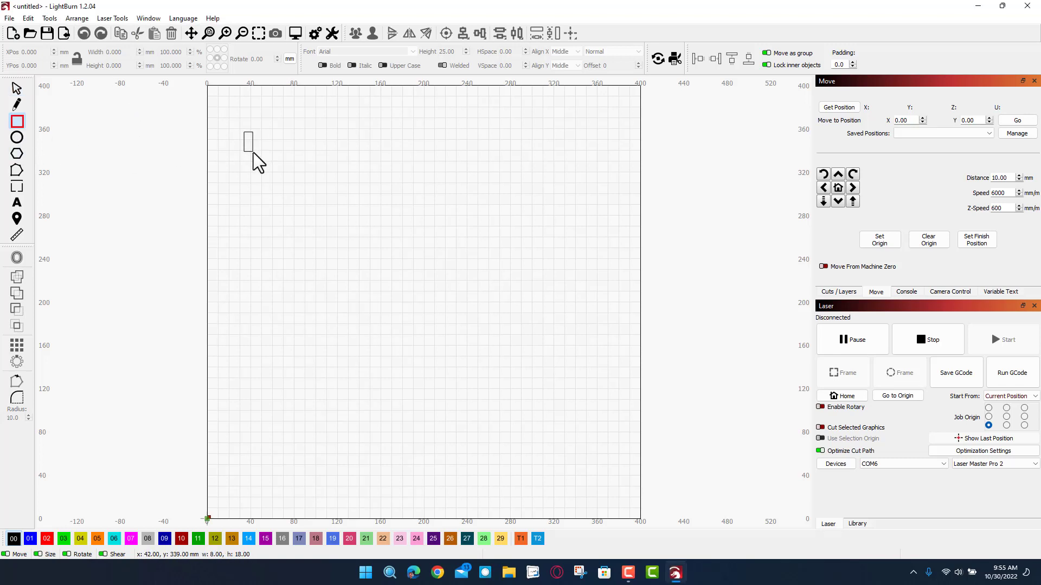
drag(253, 151, 252, 152)
scroll(242, 153, up, 2)
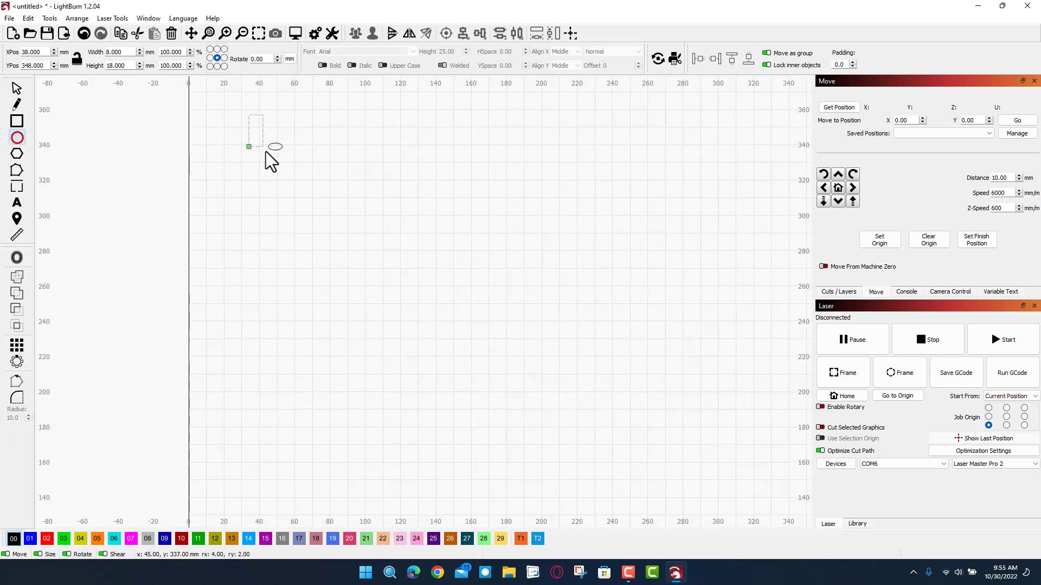
drag(262, 157, 253, 127)
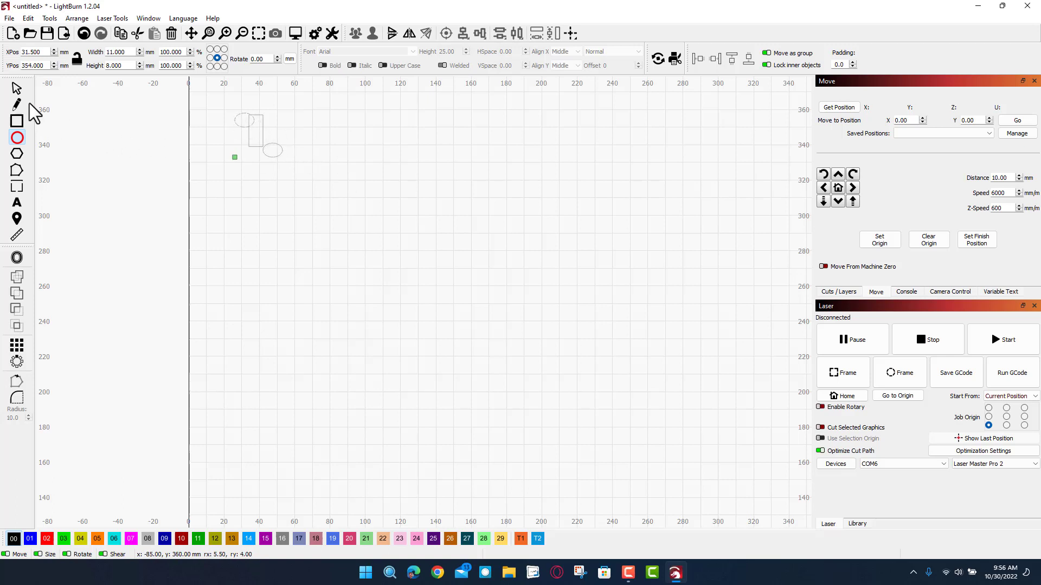
Center the shapes in view and nudge the lower-right ellipse slightly upward.
click(17, 89)
scroll(265, 182, up, 2)
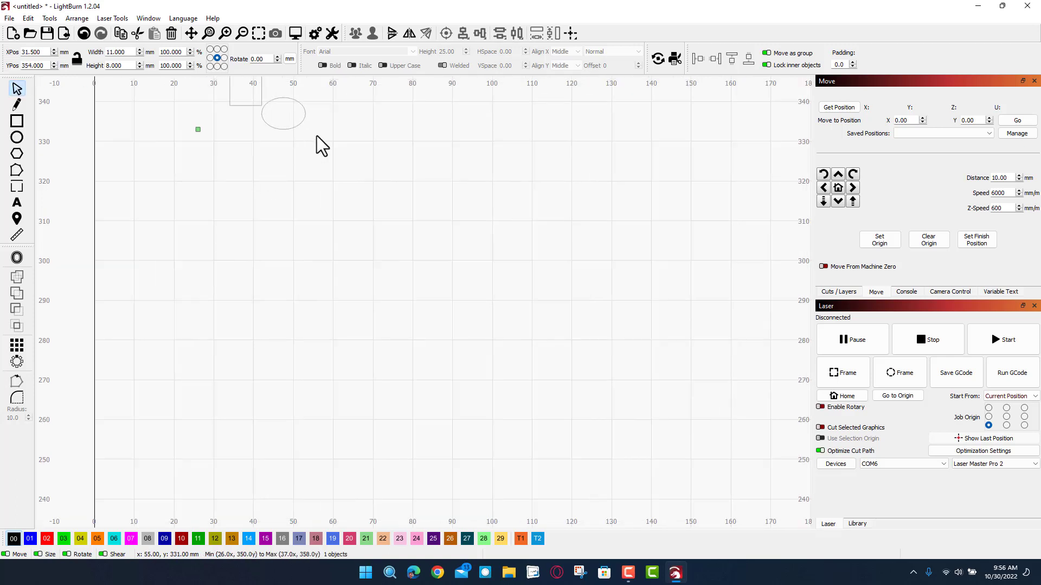
drag(328, 130, 351, 274)
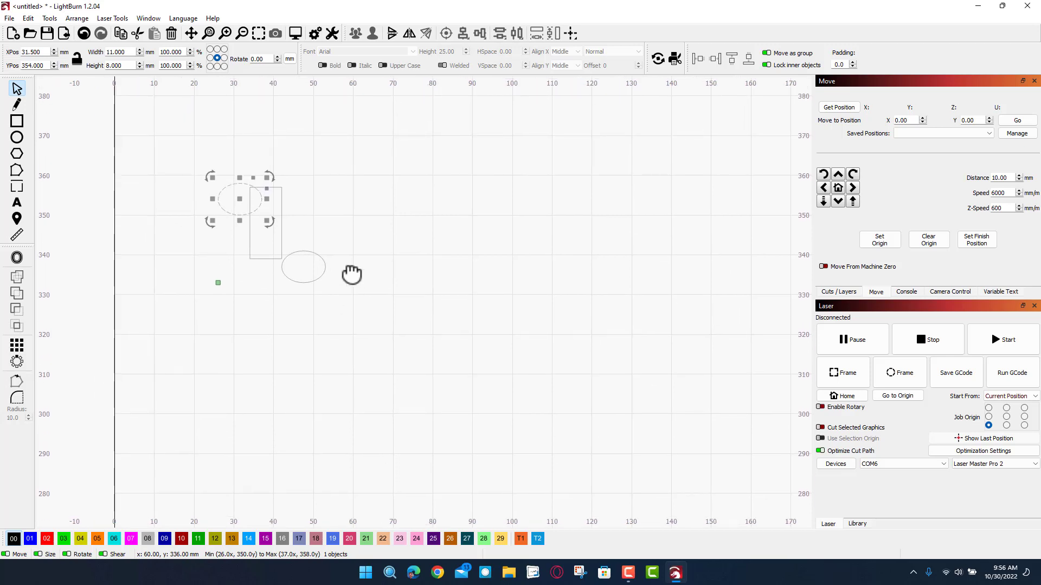
click(301, 250)
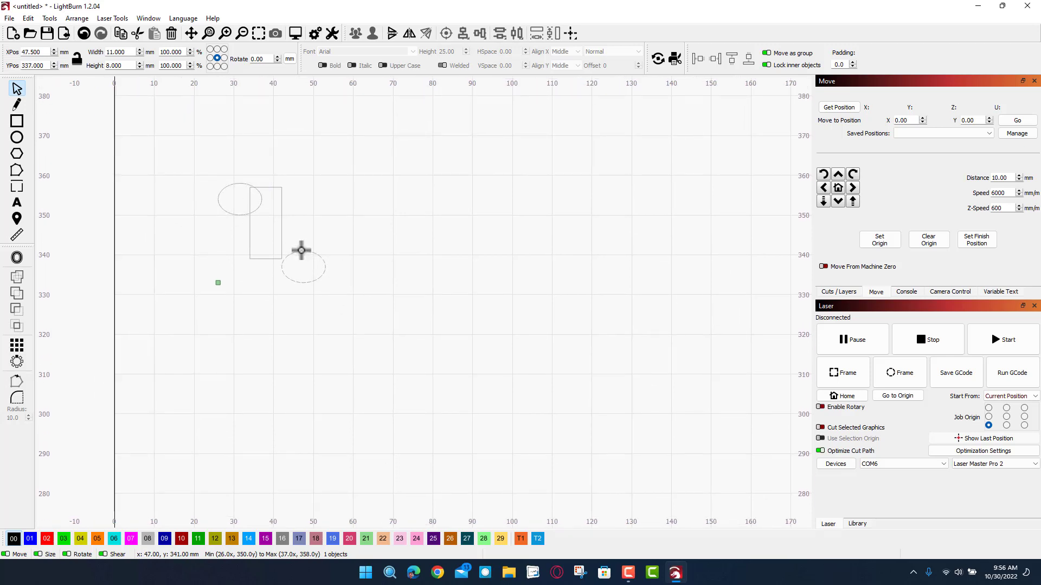
drag(286, 242, 285, 238)
click(346, 181)
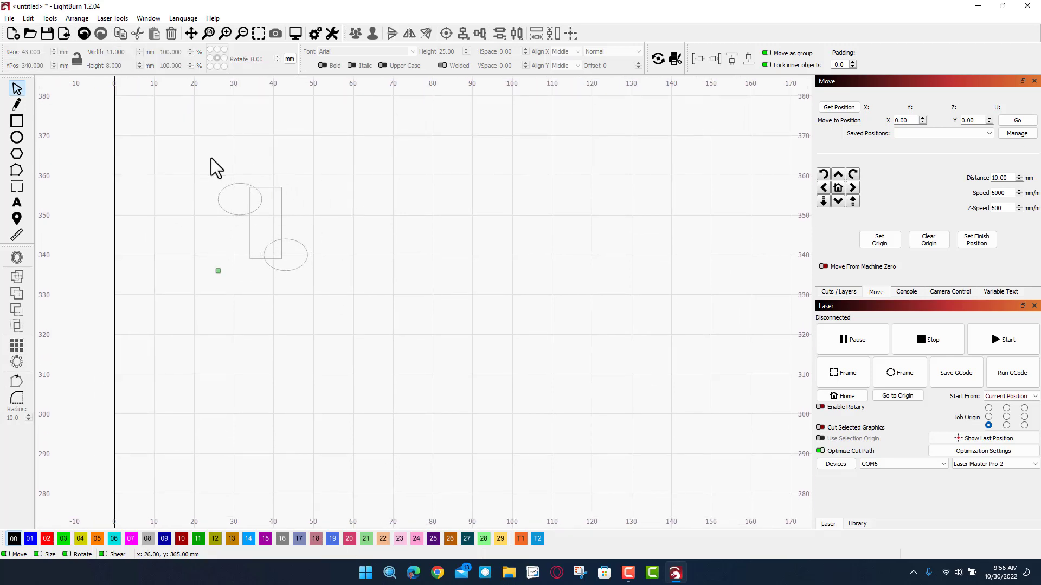
Nudge the upper-left ellipse up and left, then select the rectangle and both ellipses.
drag(236, 184, 243, 177)
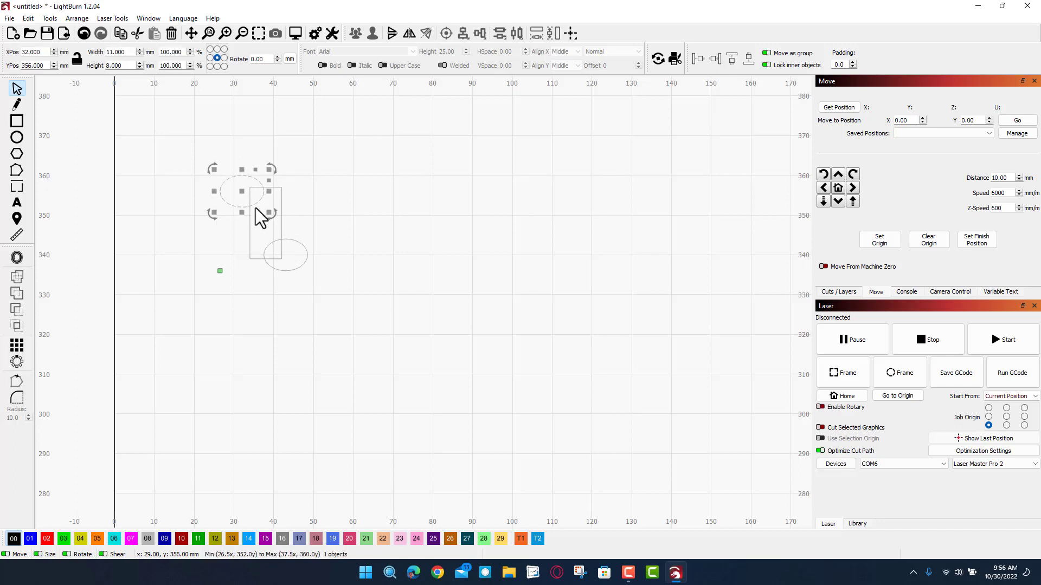
click(189, 166)
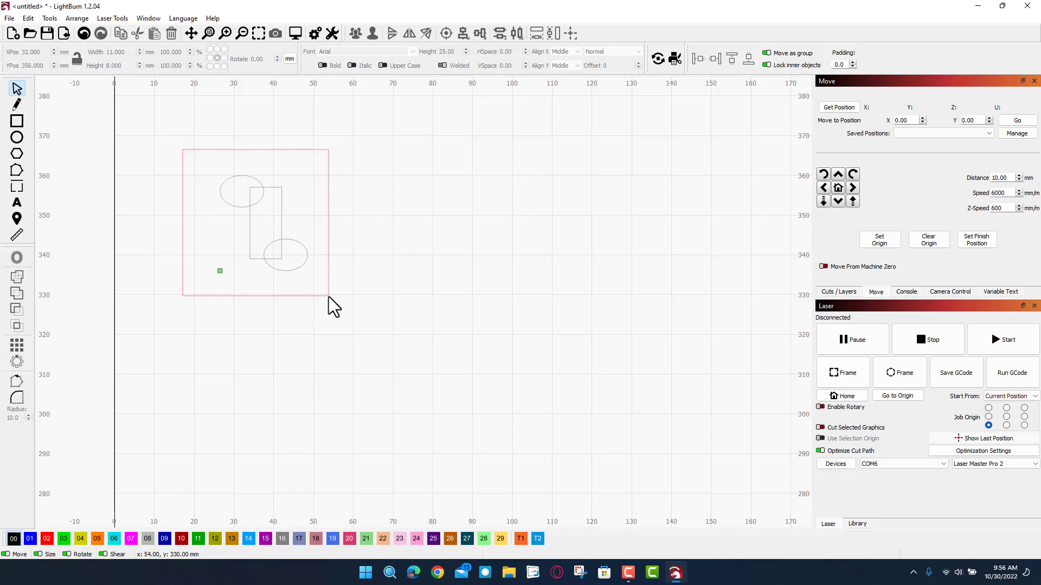
drag(328, 298, 328, 296)
drag(186, 145, 328, 290)
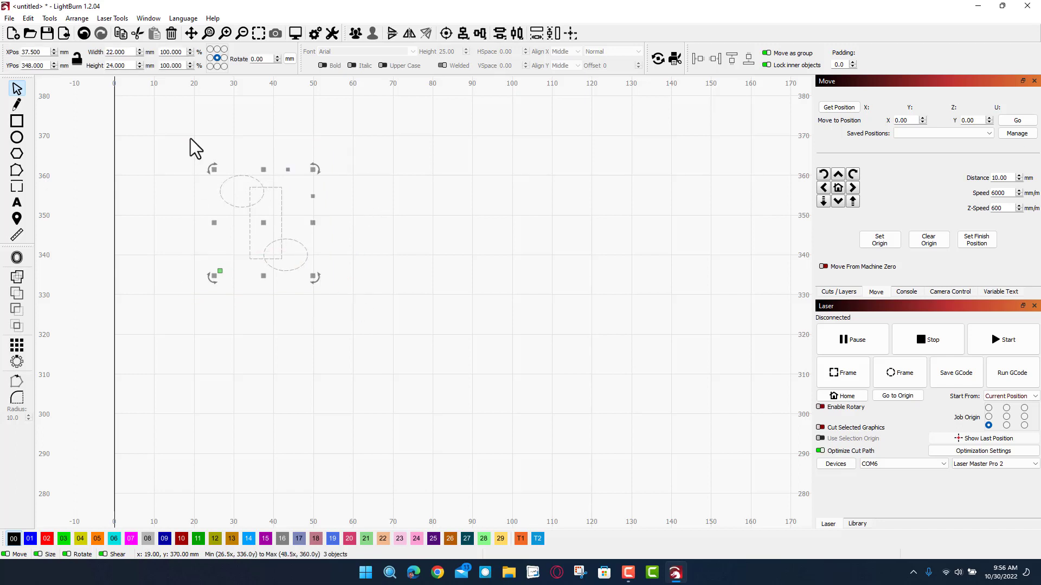
Weld the rectangle and two ellipses into one outline with Weld Shapes, and show the cut layer settings.
click(49, 19)
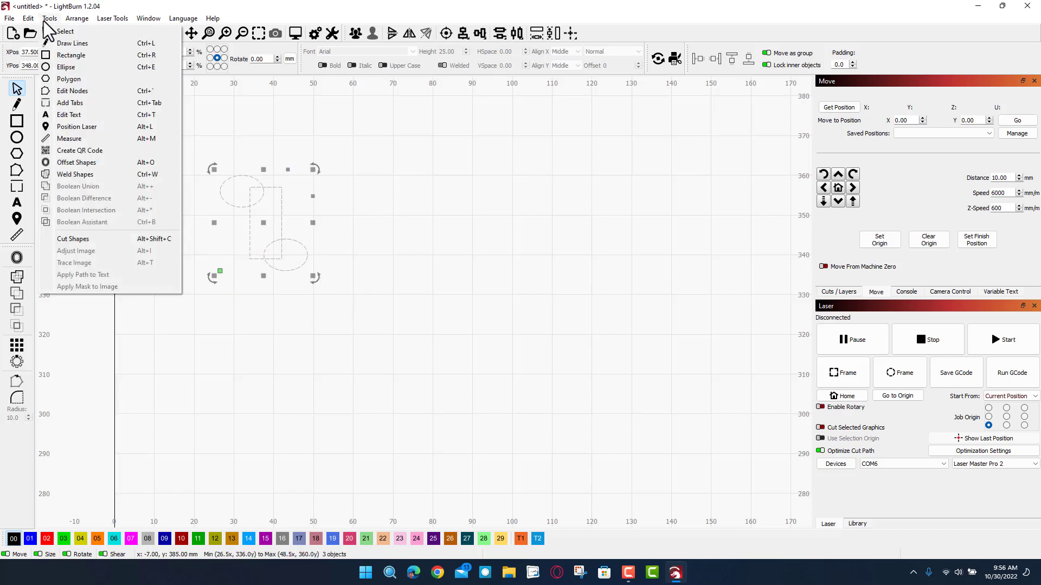
click(63, 173)
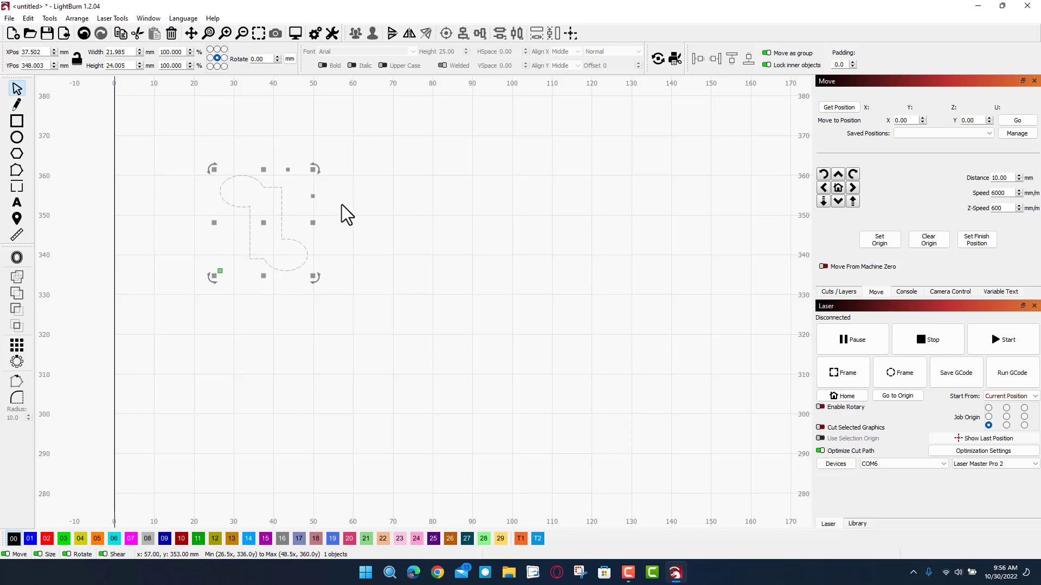
click(838, 293)
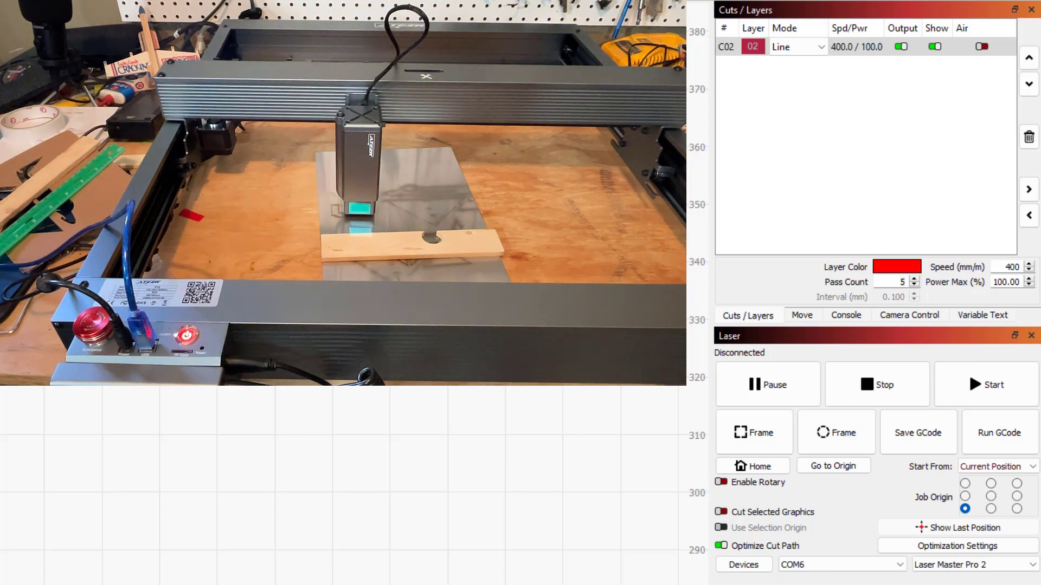
Choose the ATEZR p10 laser on COM8 instead of the Laser Master Pro 2.
click(1031, 565)
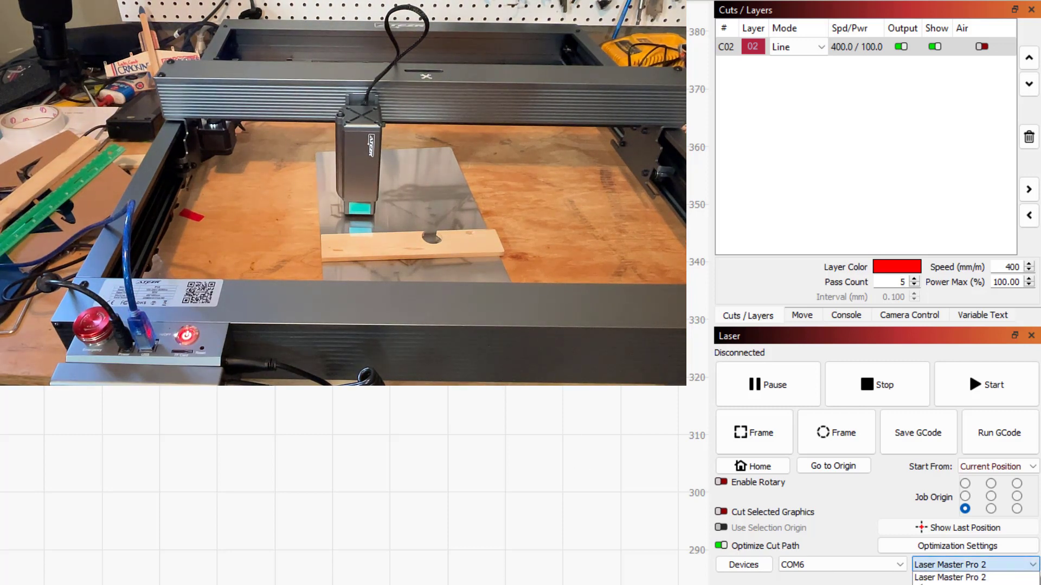
key(Down)
key(Return)
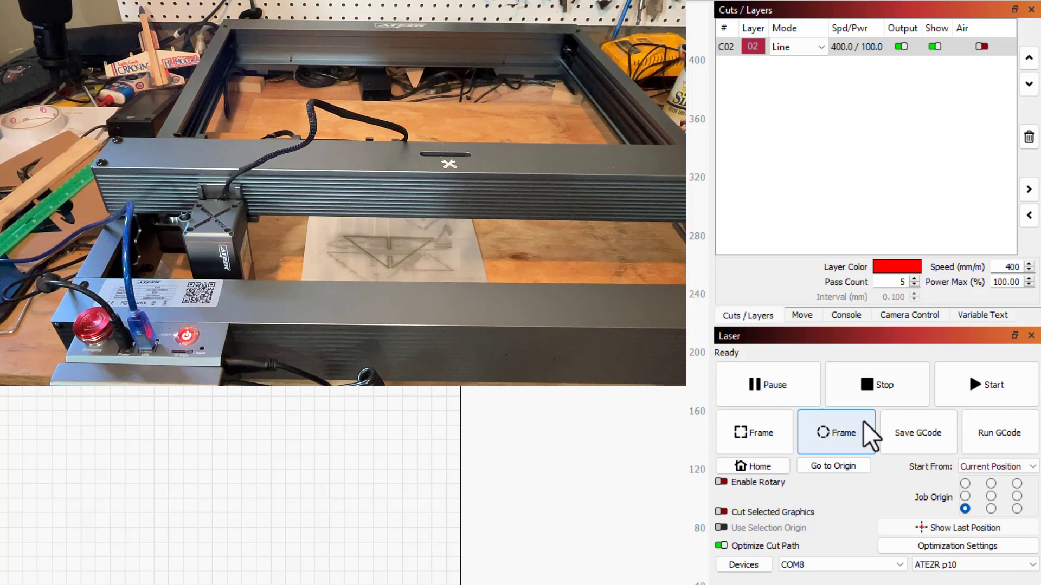
Jog the laser head right twice and back twice to X 101, Y 101.
click(803, 315)
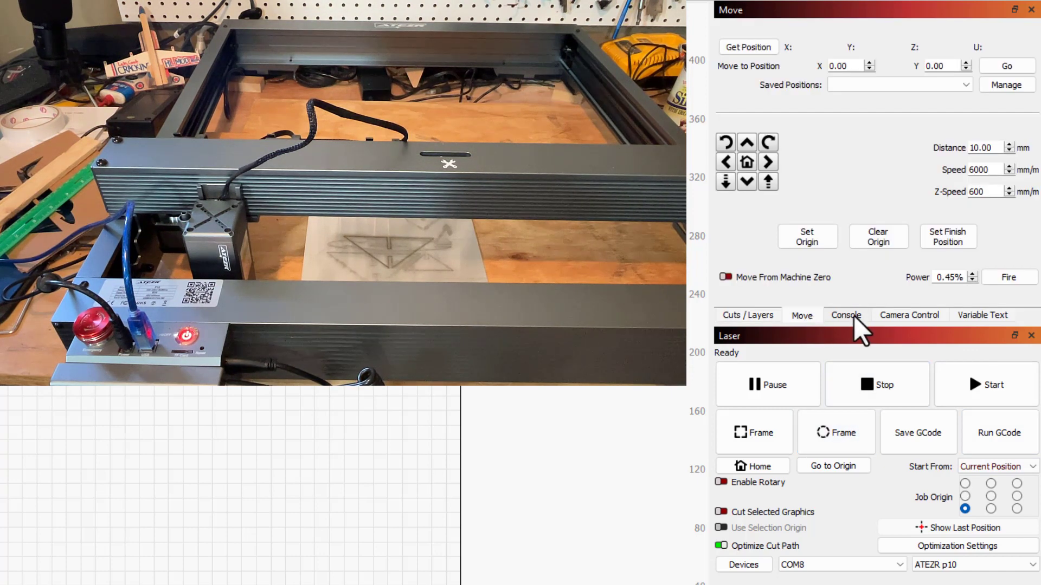
click(774, 166)
click(774, 166)
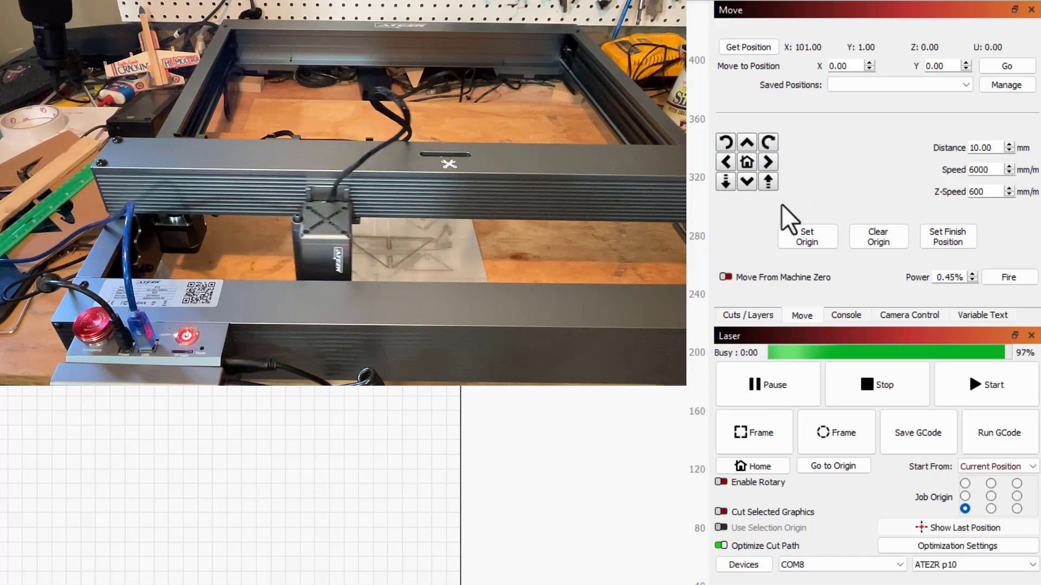
click(748, 142)
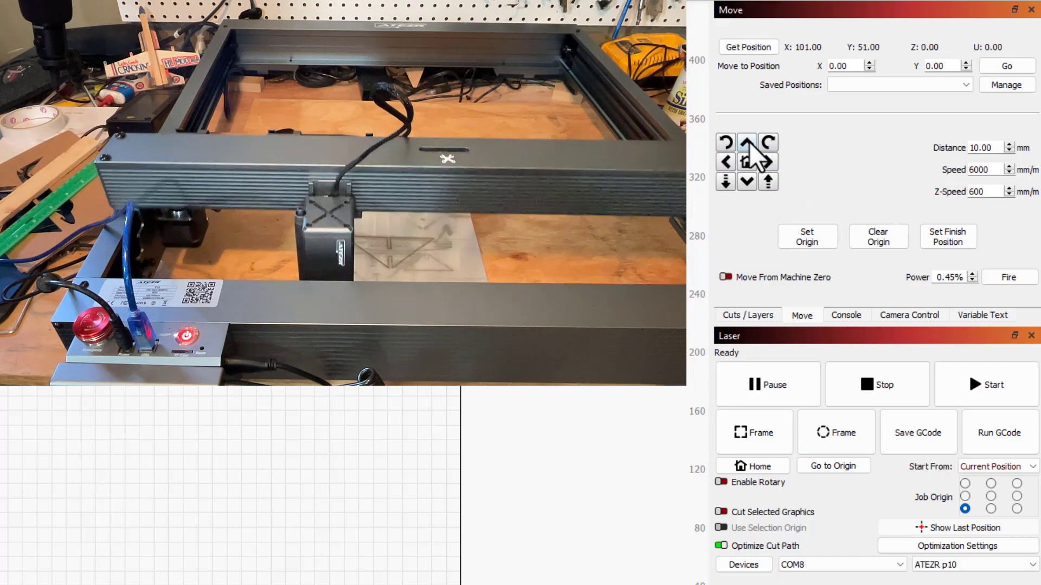
click(748, 142)
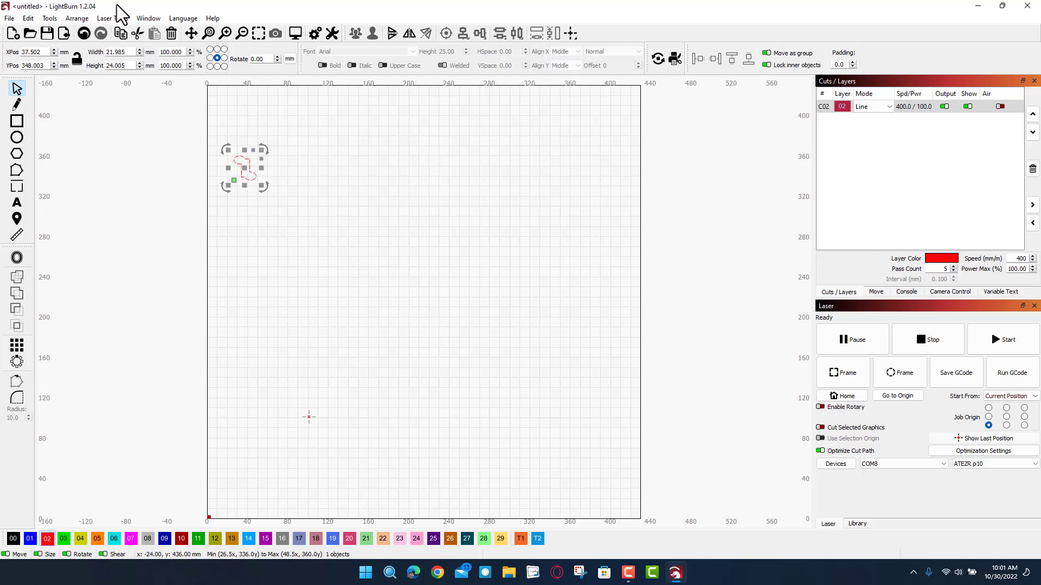
Load the recent project '1 mt pisgah keychain v5 atom' with the MT. PISGAH design.
click(9, 18)
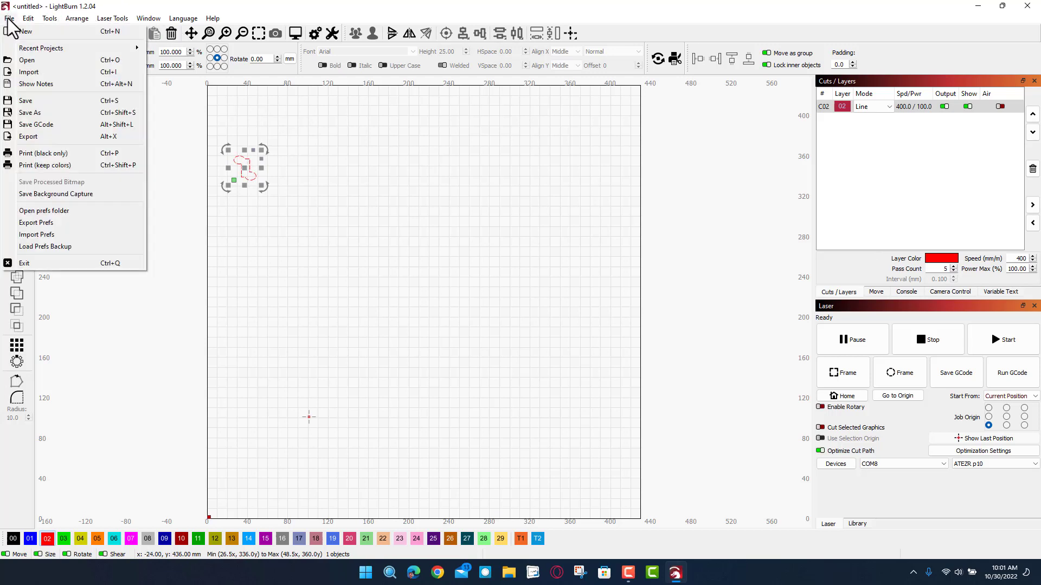
click(155, 30)
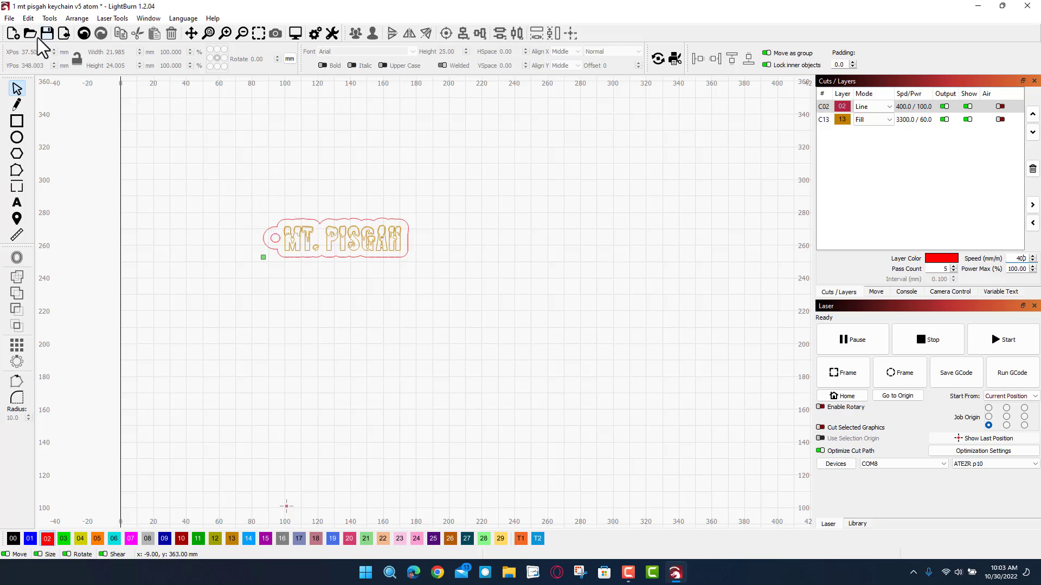
click(9, 18)
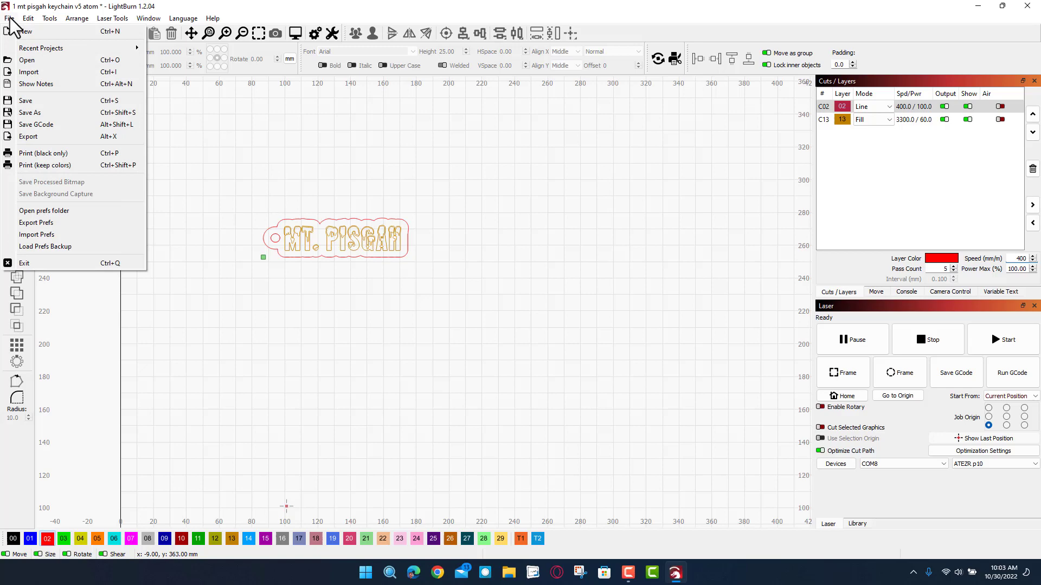
Save the project as '1 mt pisgah keychain v5 p10', replacing 'atom' with 'p10'.
click(44, 124)
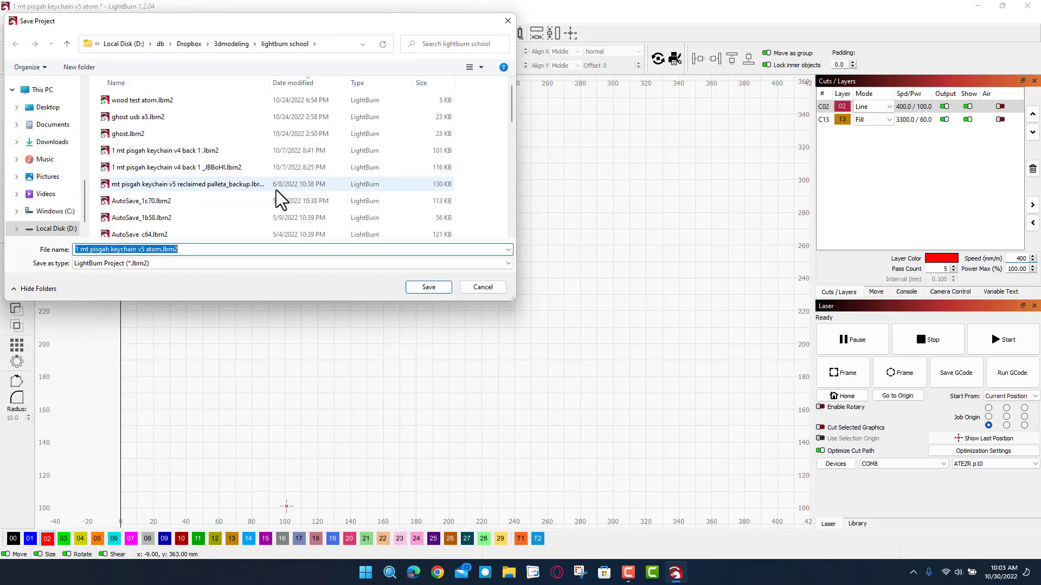
click(148, 250)
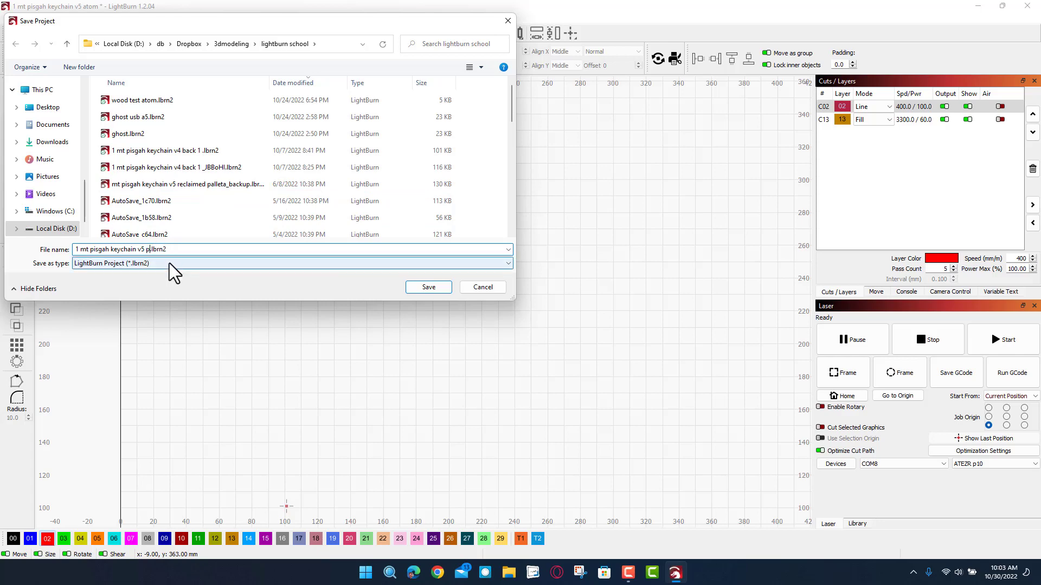
text(p10)
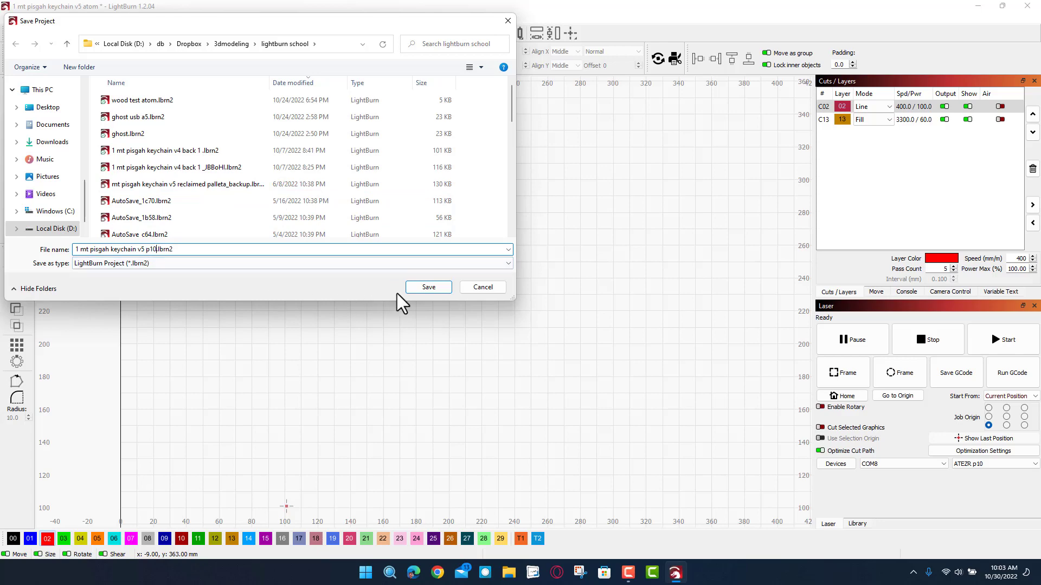
click(417, 287)
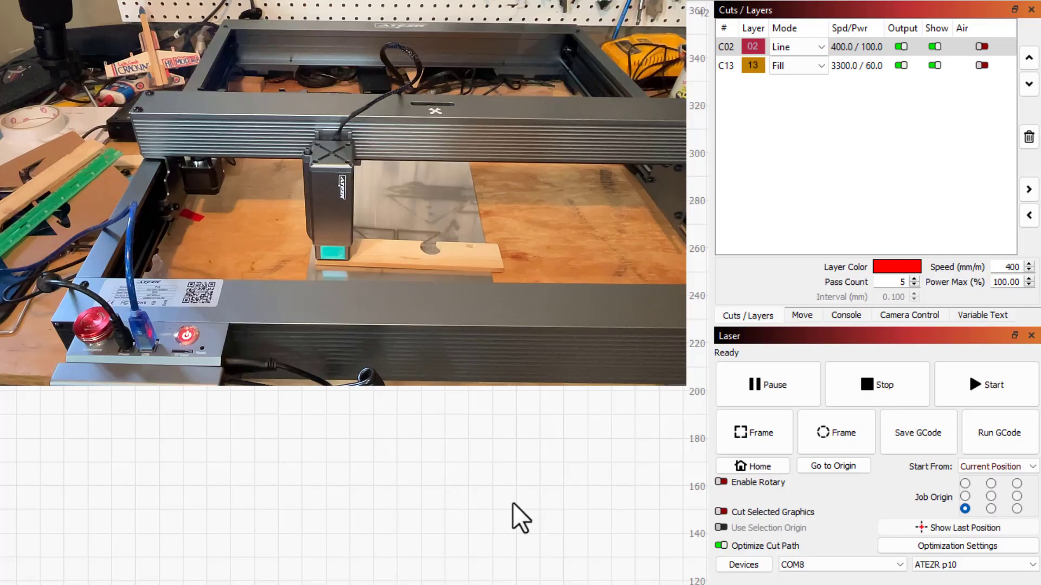
Jog the head 10 mm right and 10 mm forward to X 111, Y 91, then frame the job.
click(793, 319)
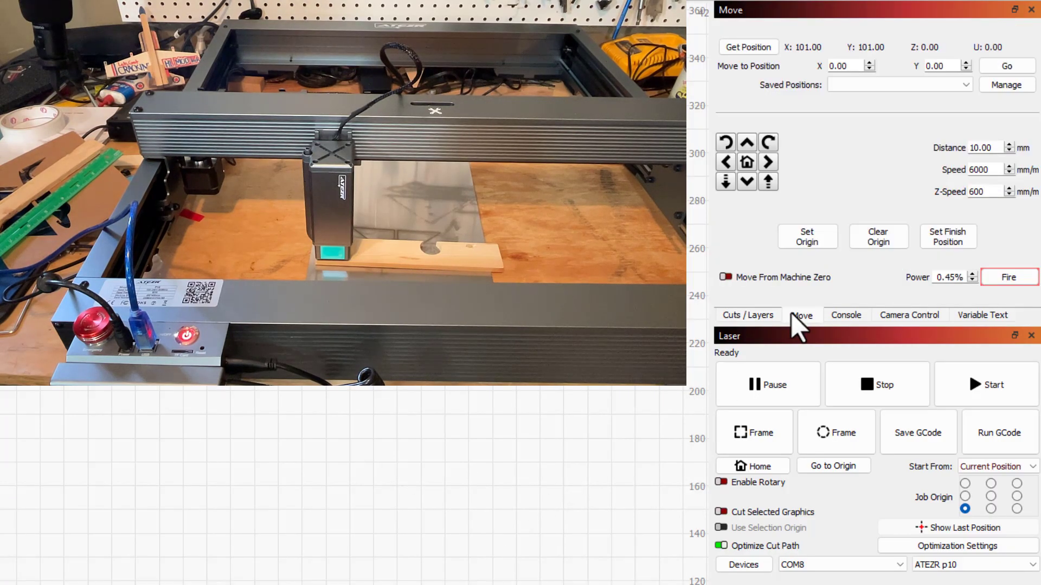
click(773, 168)
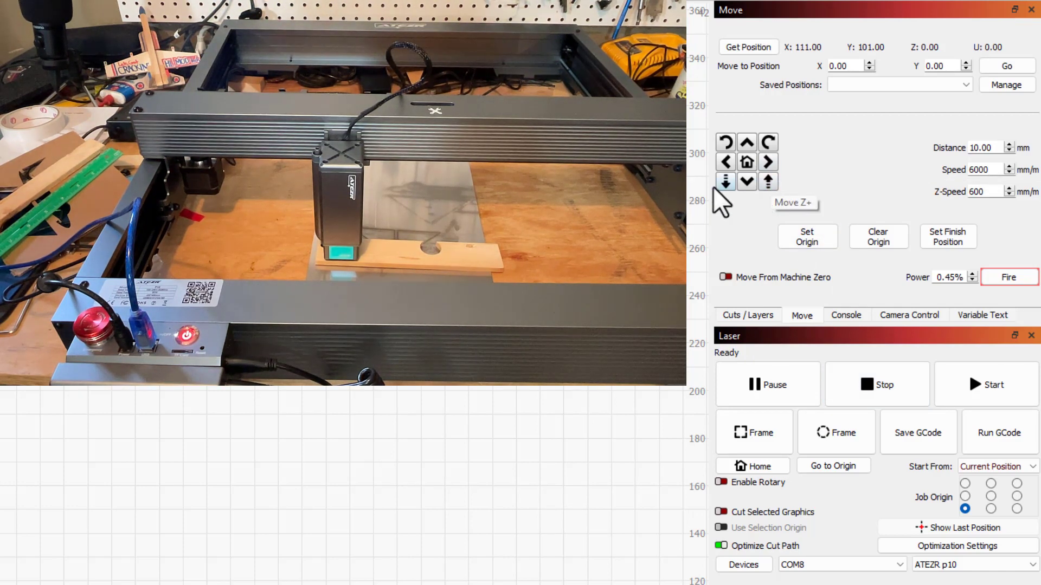
click(747, 183)
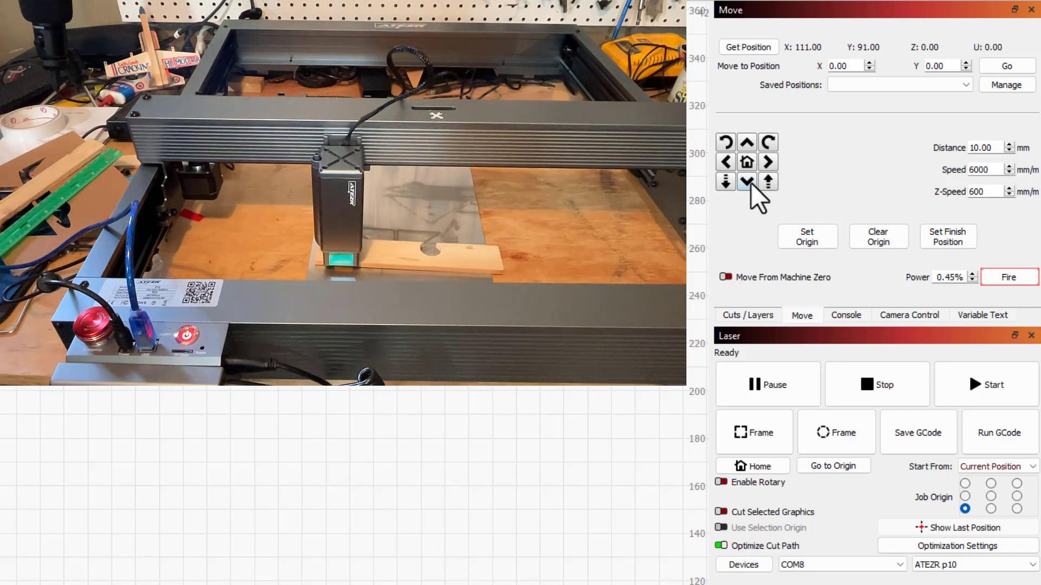
click(743, 436)
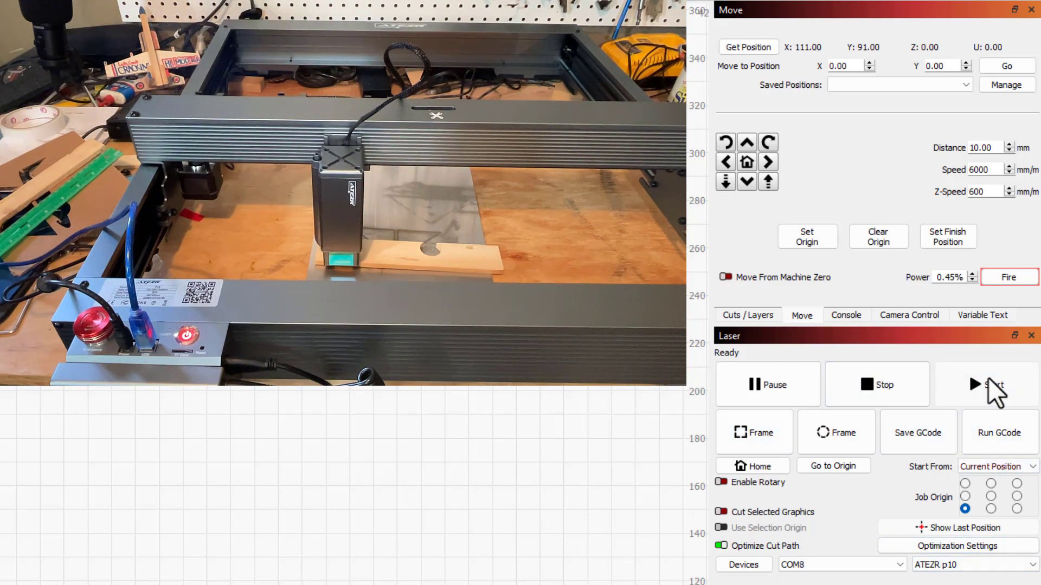
Start burning the MT. PISGAH keychain job on the ATEZR p10 laser.
click(987, 379)
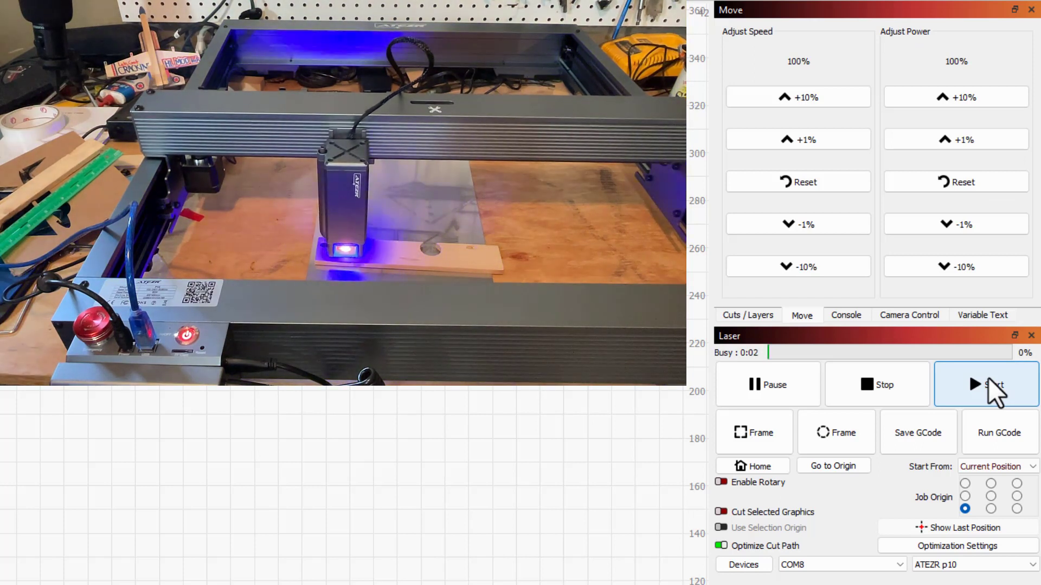